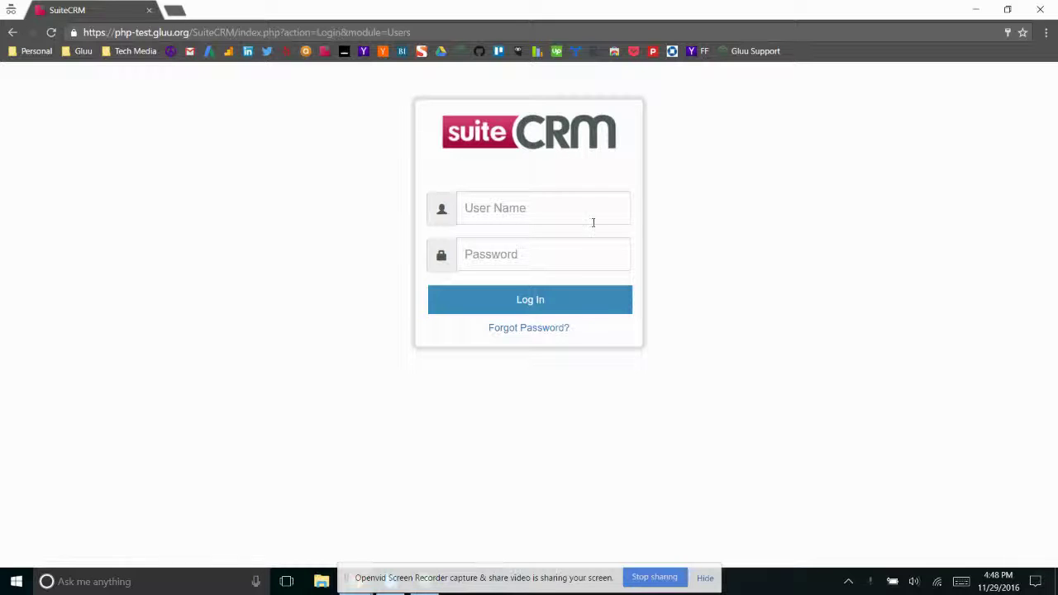
# Switch to the Chrome window showing SuiteCRM's Module Loader with the uploaded OpenID Connect package
pyautogui.hotkey('alt', 'Tab')
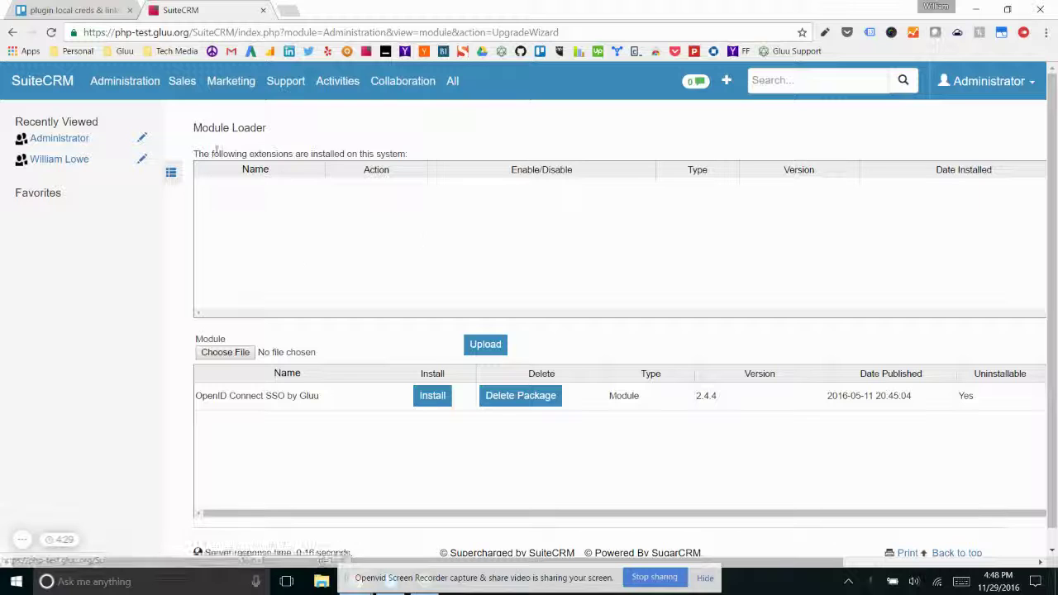
# Go to the Administration page and reach the Module Loader
pyautogui.moveTo(204, 139); pyautogui.dragTo(358, 130)
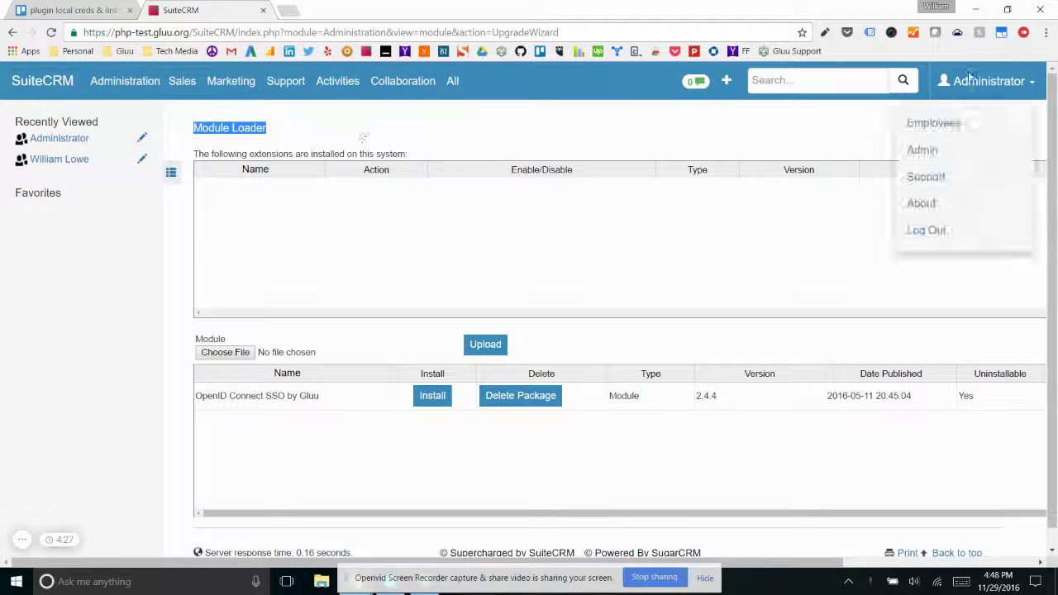
pyautogui.click(941, 149)
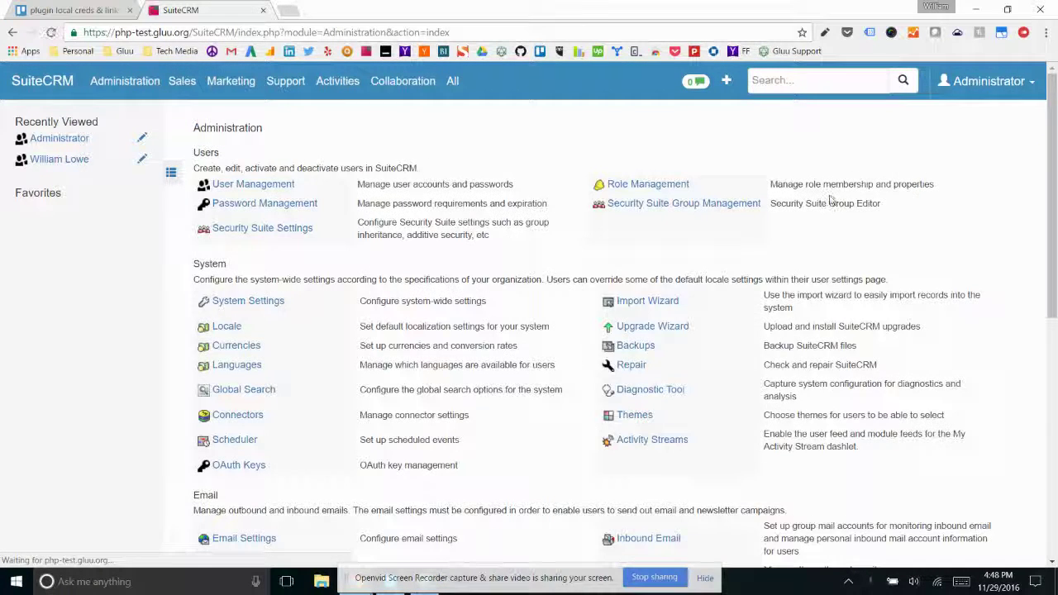
pyautogui.scroll(-3, 669, 455)
pyautogui.click(666, 424)
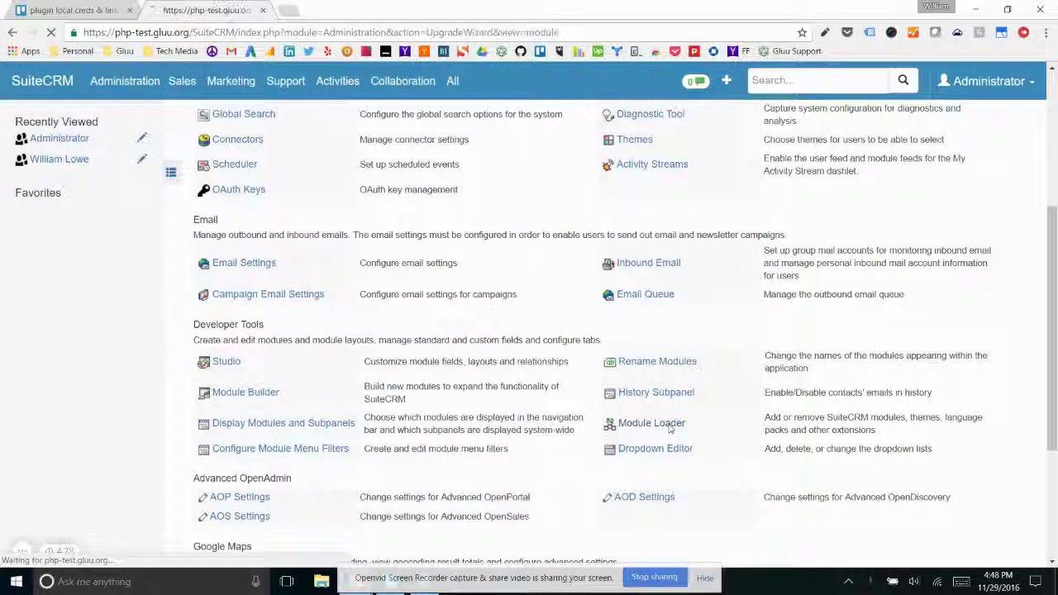
pyautogui.scroll(-1, 258, 399)
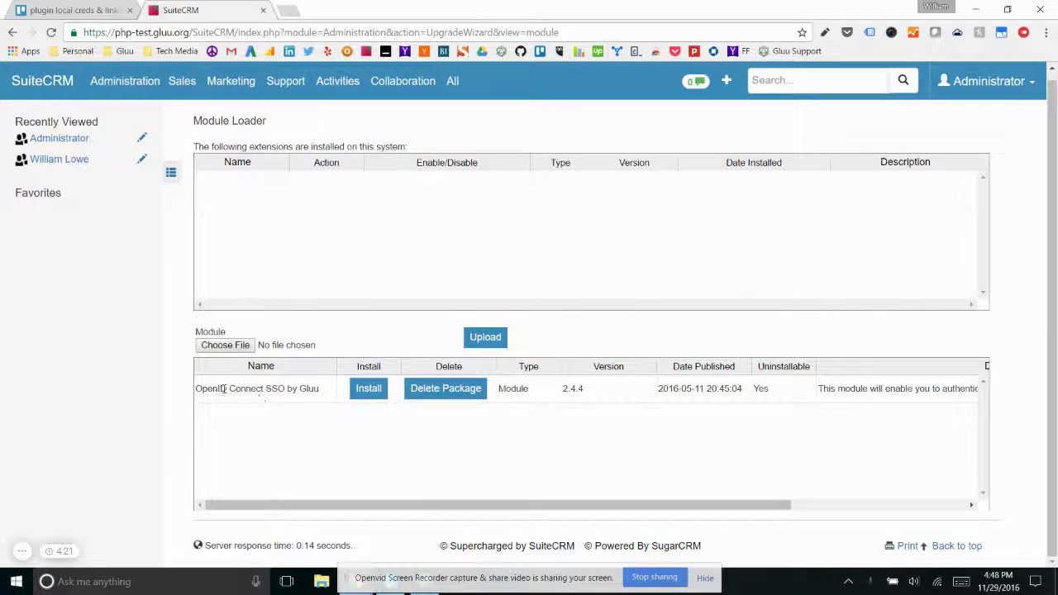
# Install and commit the OpenID Connect SSO by Gluu package, then return to the extensions list
pyautogui.click(355, 390)
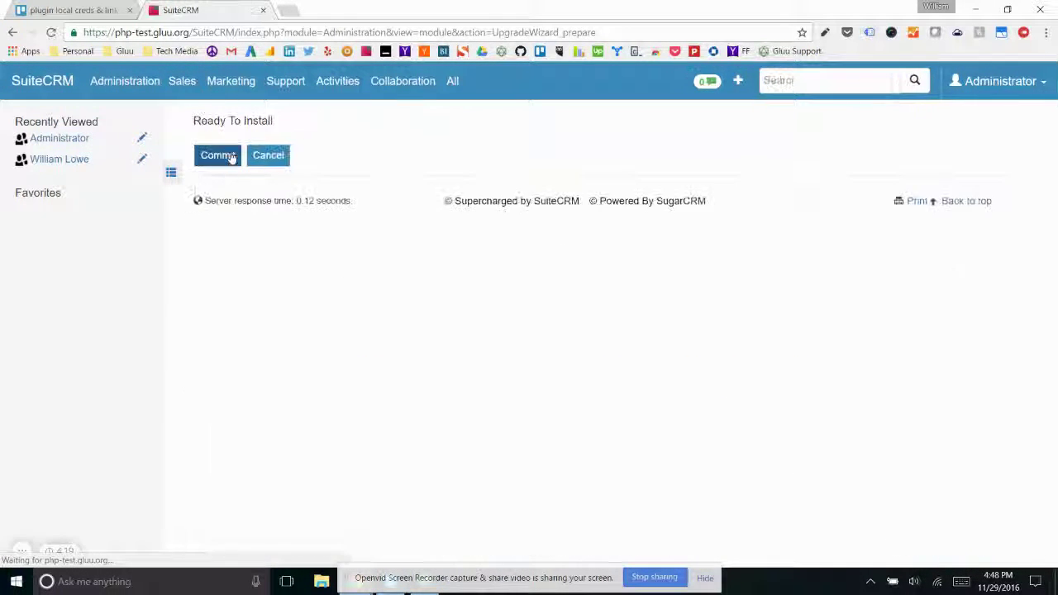
pyautogui.click(222, 157)
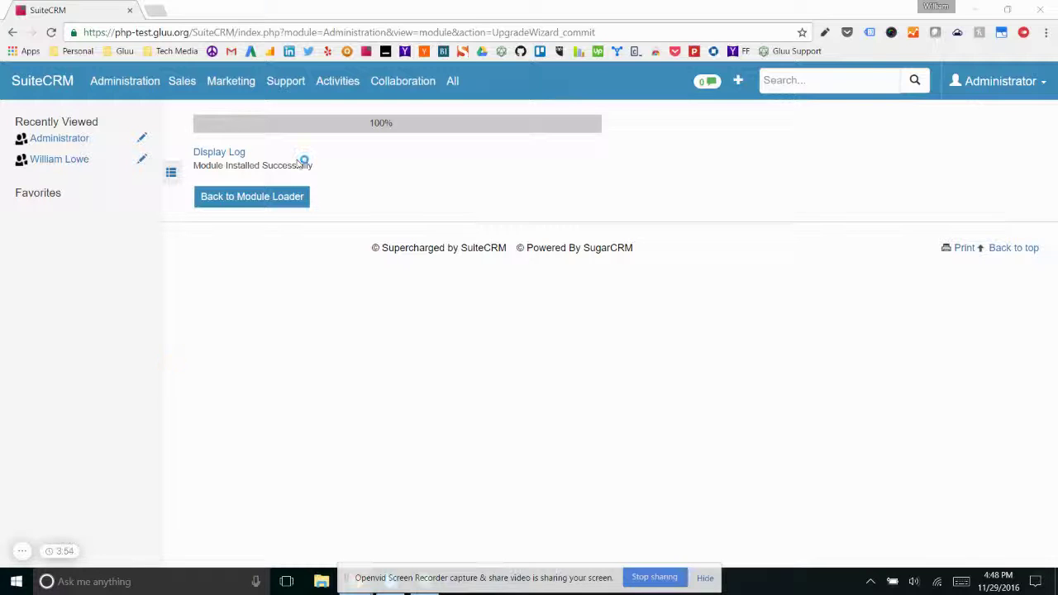
pyautogui.moveTo(208, 165); pyautogui.dragTo(296, 165)
pyautogui.click(296, 196)
pyautogui.click(281, 198)
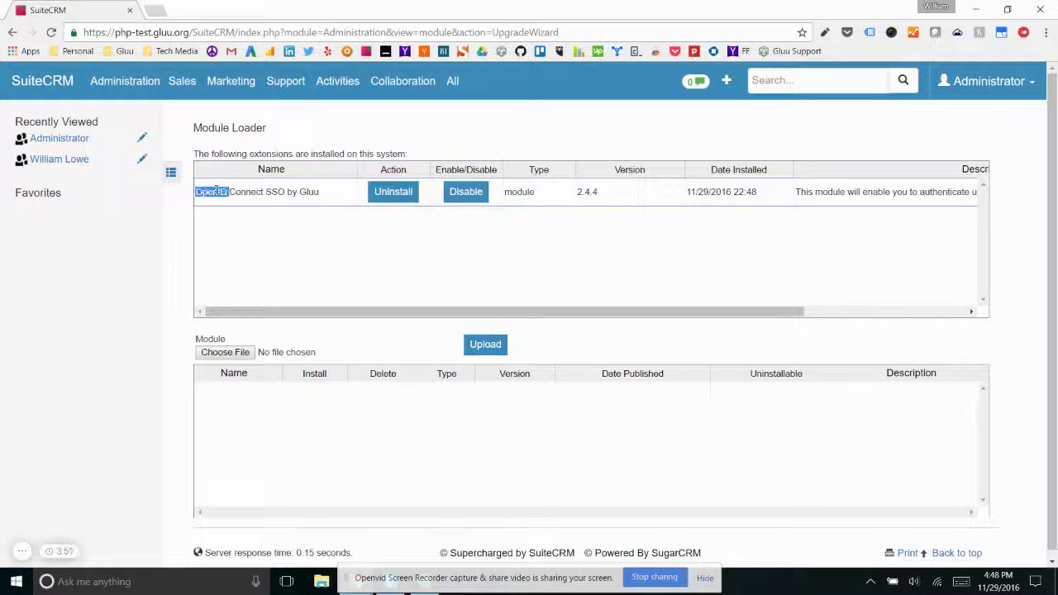
pyautogui.click(1012, 81)
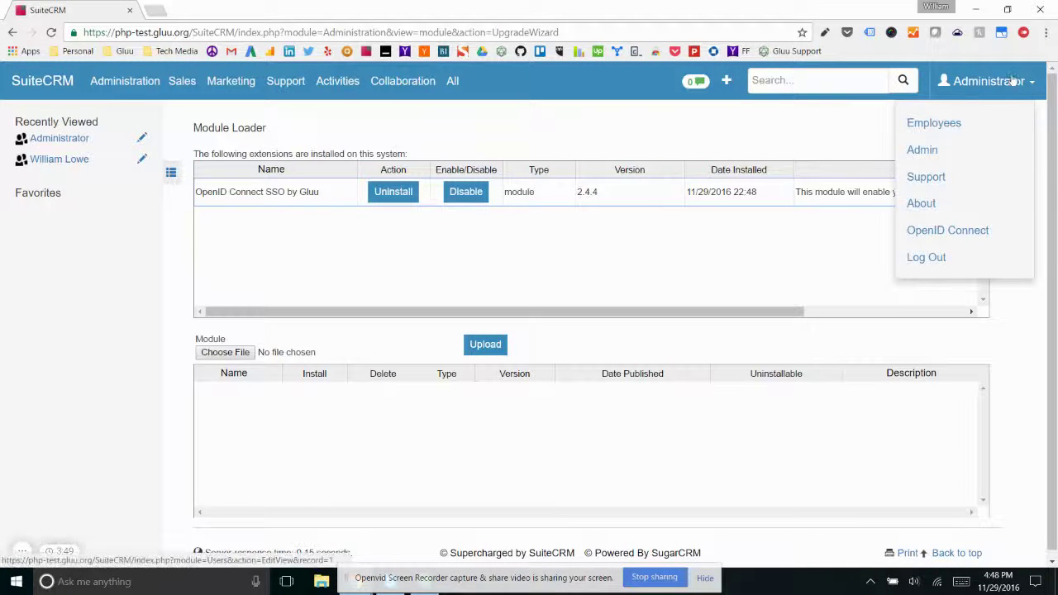
pyautogui.click(978, 237)
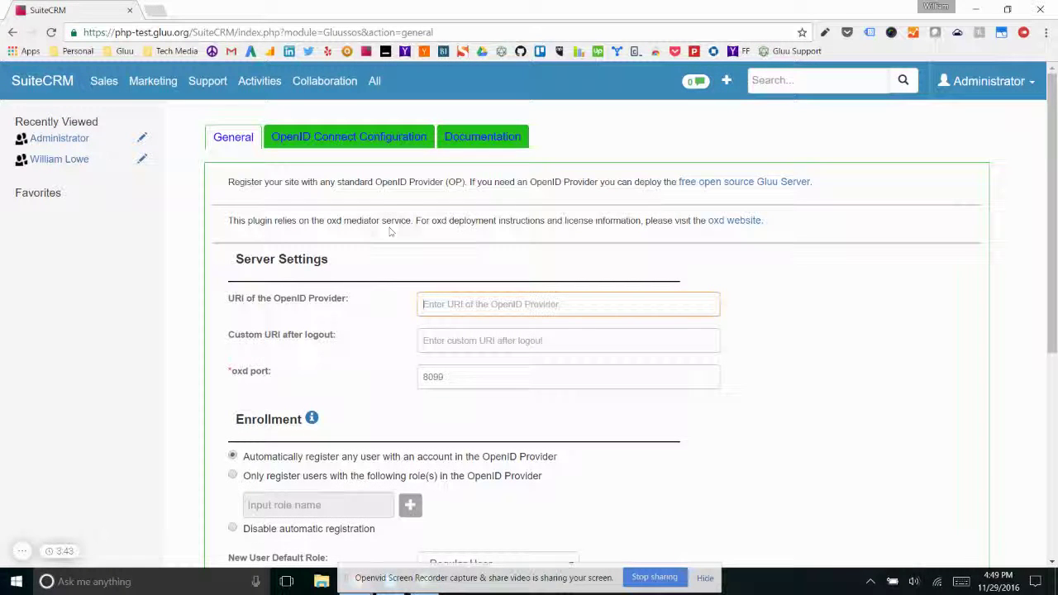
pyautogui.scroll(-1, 496, 265)
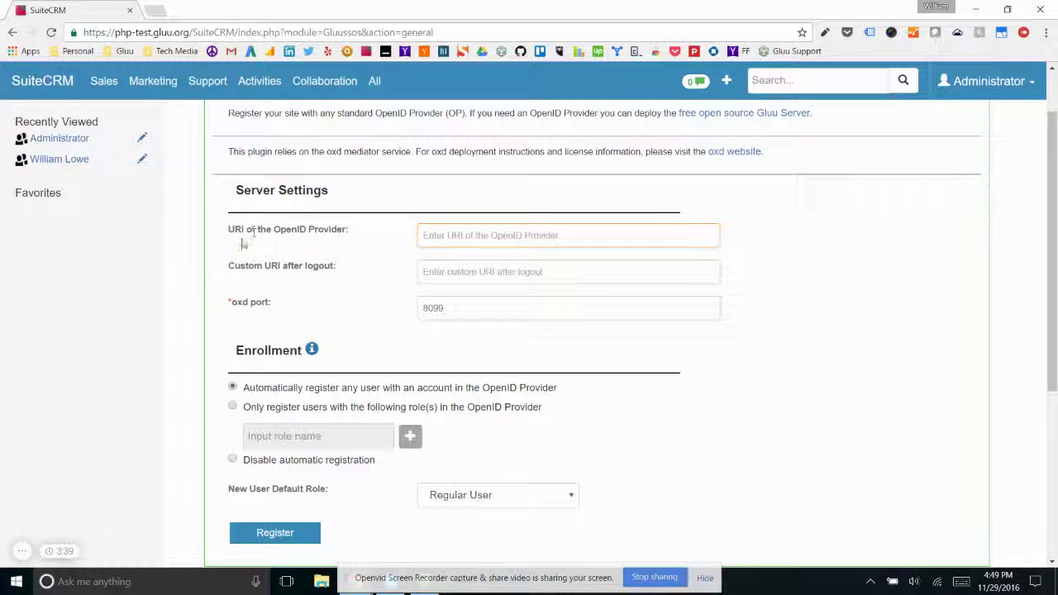
pyautogui.write('http')
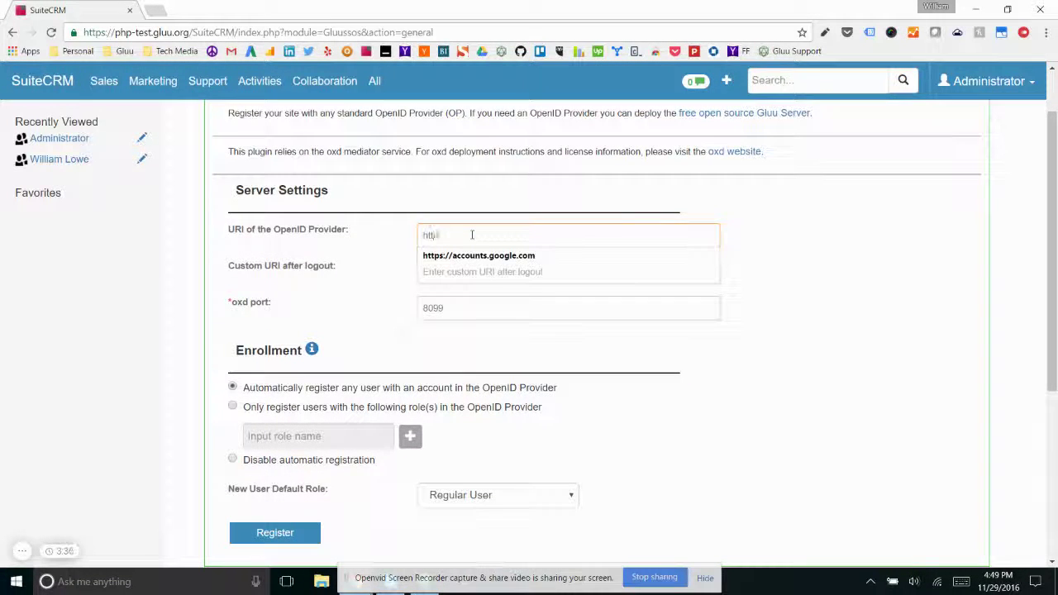
pyautogui.press('Down')
pyautogui.press('Return')
pyautogui.click(438, 270)
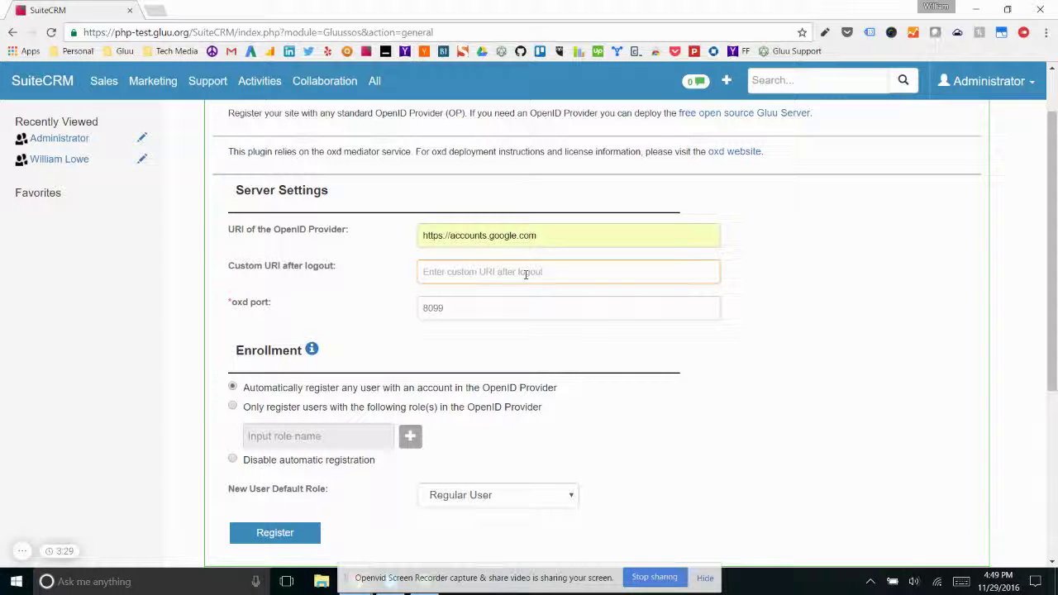
pyautogui.write('http')
pyautogui.click(478, 294)
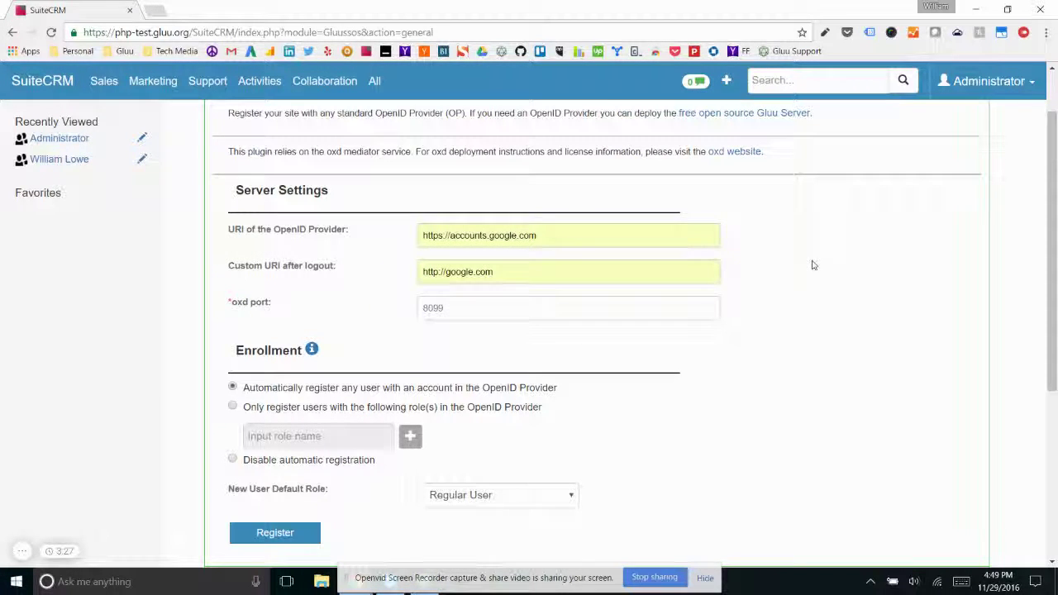
# Keep the oxd port and Regular User default role, then submit the SSO settings
pyautogui.click(436, 308)
pyautogui.scroll(-2, 400, 226)
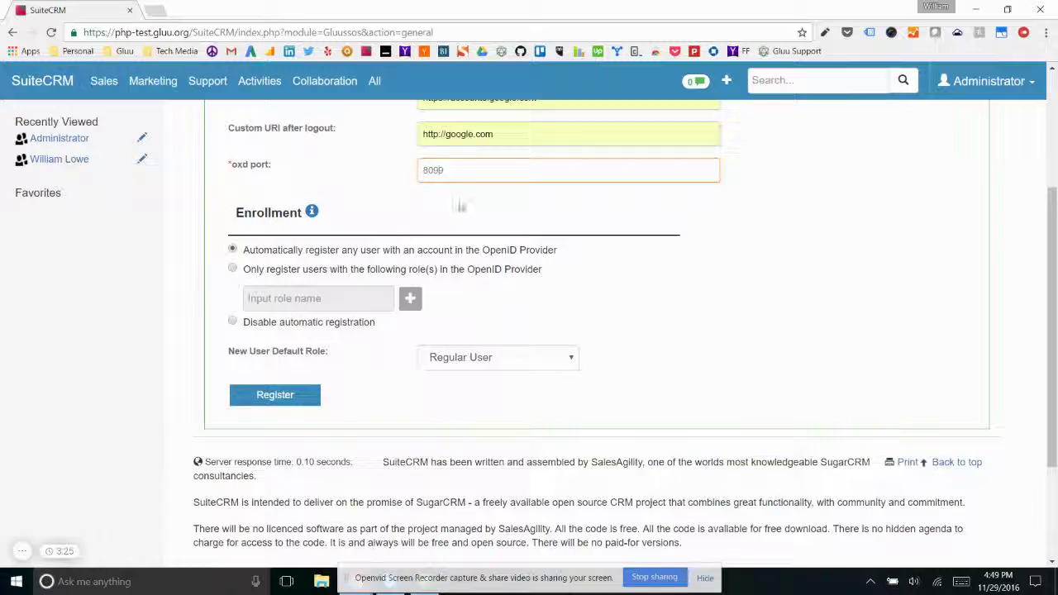
pyautogui.scroll(-1, 458, 207)
pyautogui.scroll(2, 248, 142)
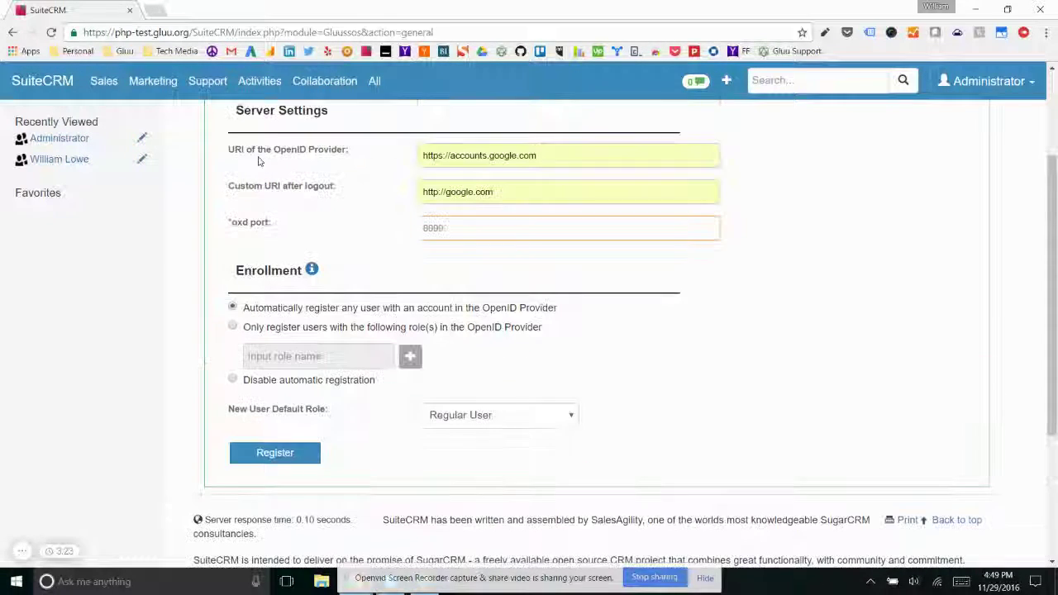
pyautogui.scroll(-1, 259, 252)
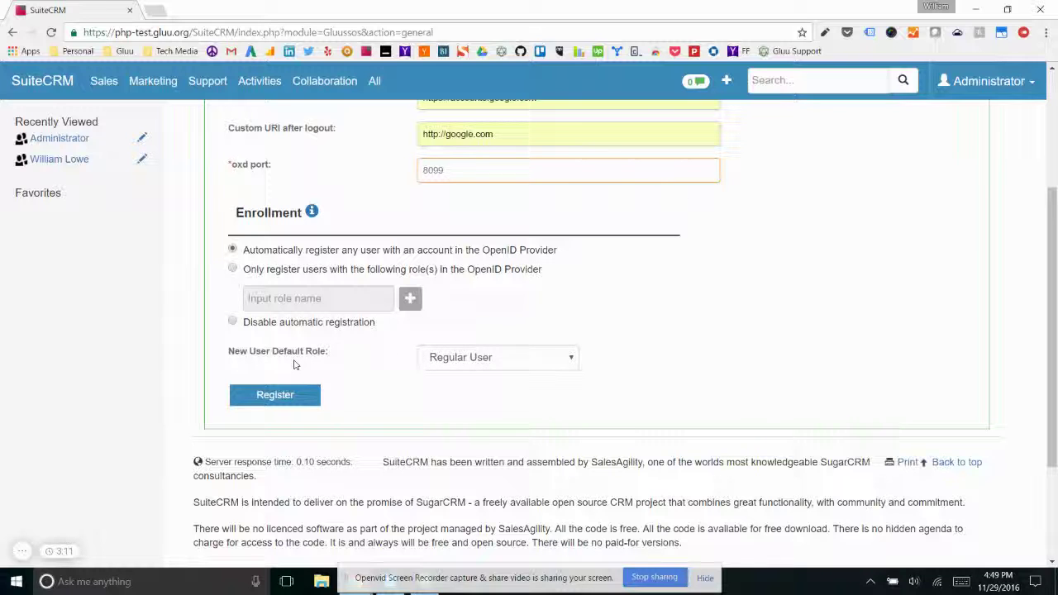
pyautogui.click(476, 361)
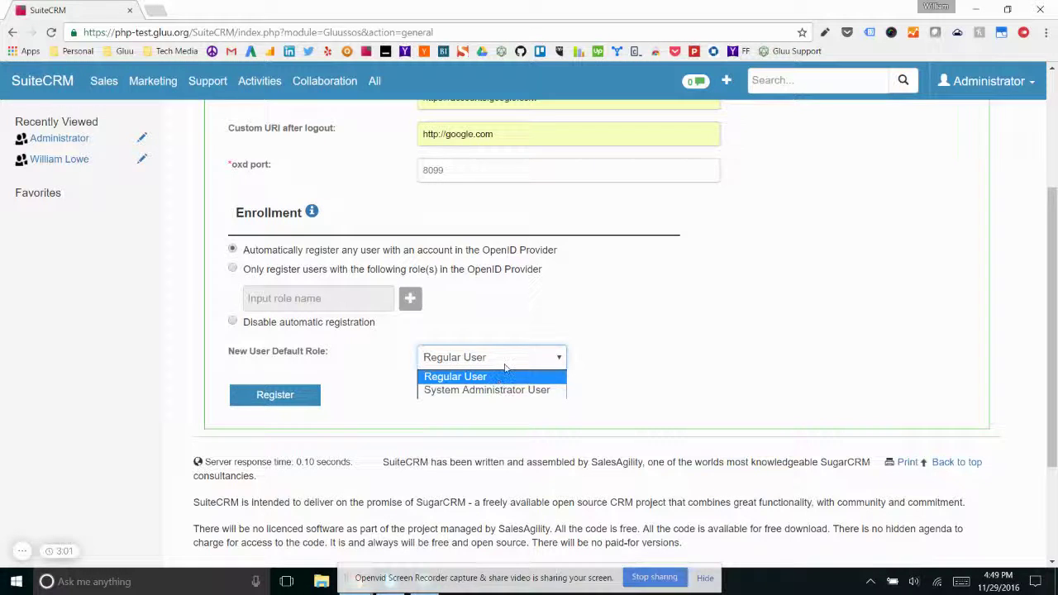
pyautogui.click(494, 376)
pyautogui.click(223, 361)
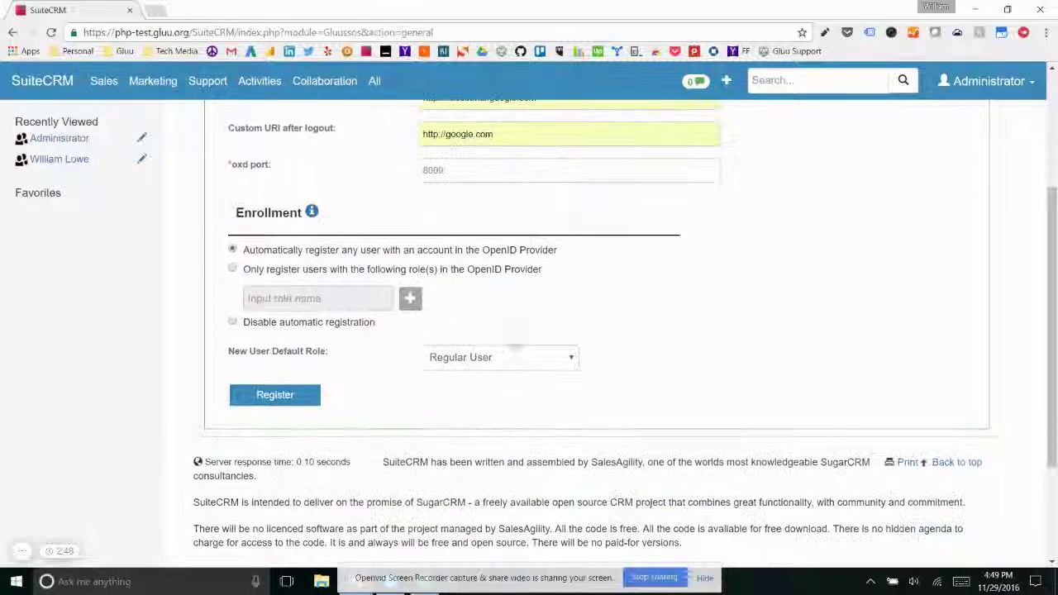
pyautogui.scroll(-1, 312, 351)
# Paste the Google client ID into the plugin's Client ID field
pyautogui.click(281, 326)
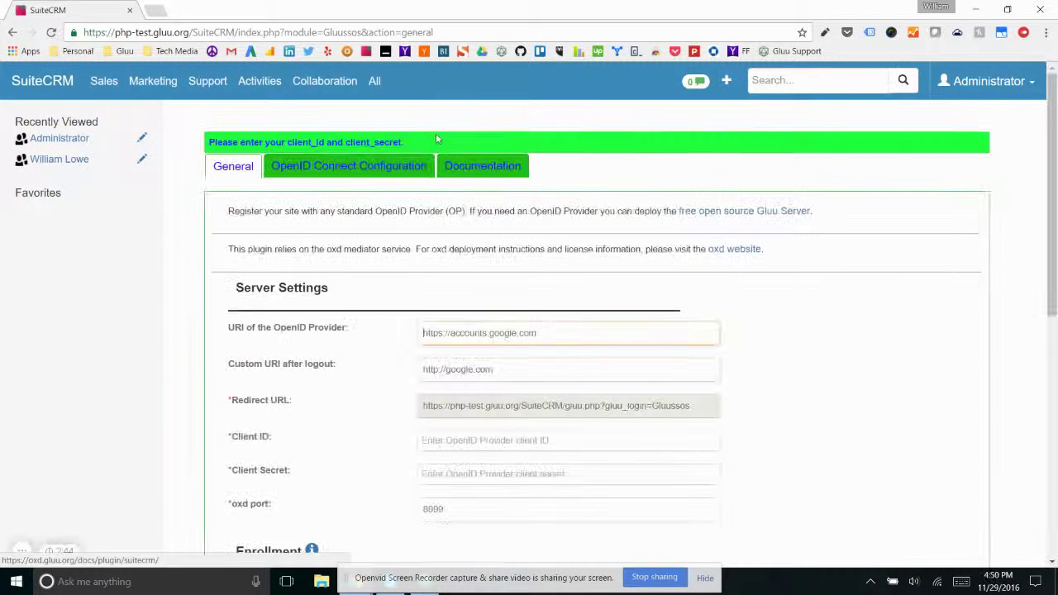
pyautogui.scroll(-1, 500, 364)
pyautogui.click(494, 374)
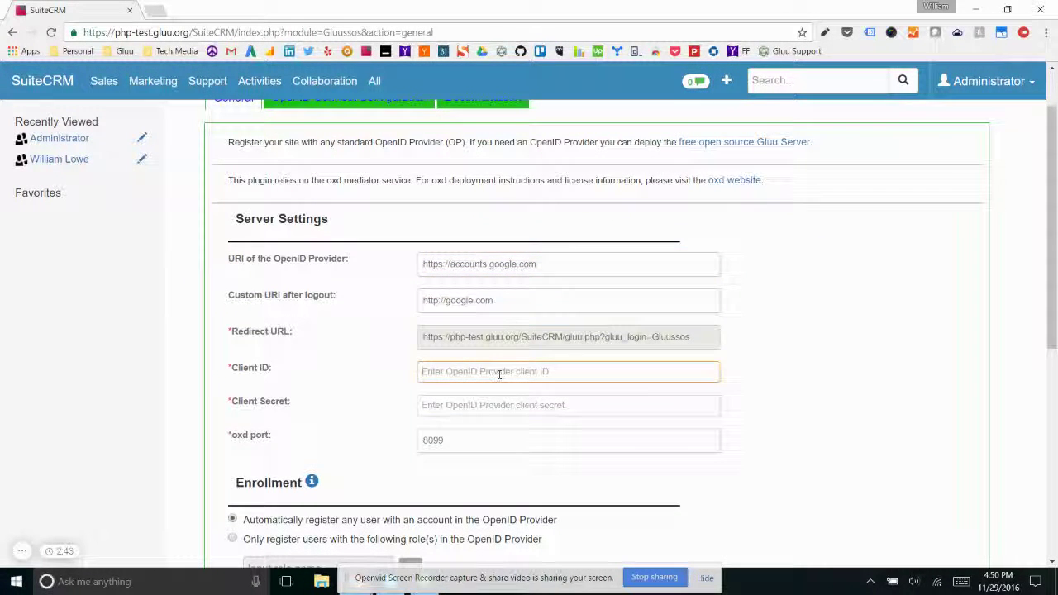
pyautogui.hotkey('alt', 'Tab')
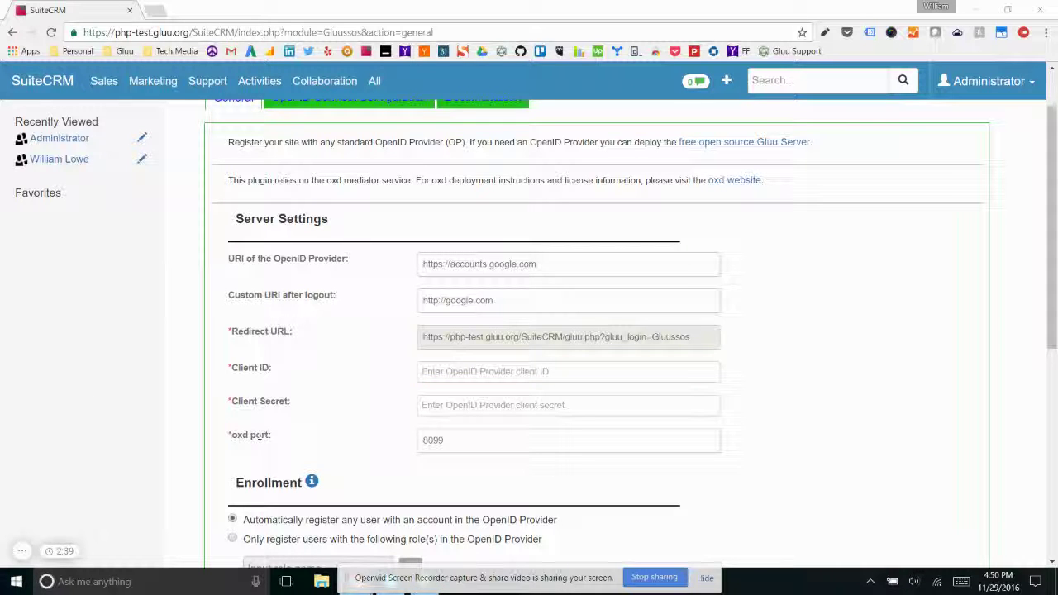
pyautogui.hotkey('alt', 'Tab')
pyautogui.hotkey('ctrl', 'v')
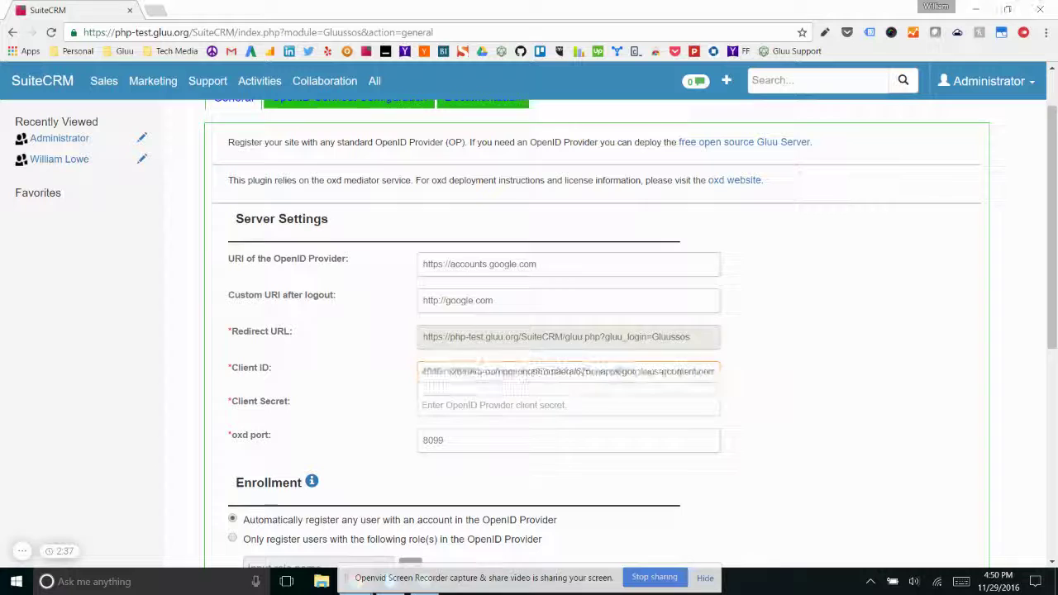
pyautogui.hotkey('alt', 'Tab')
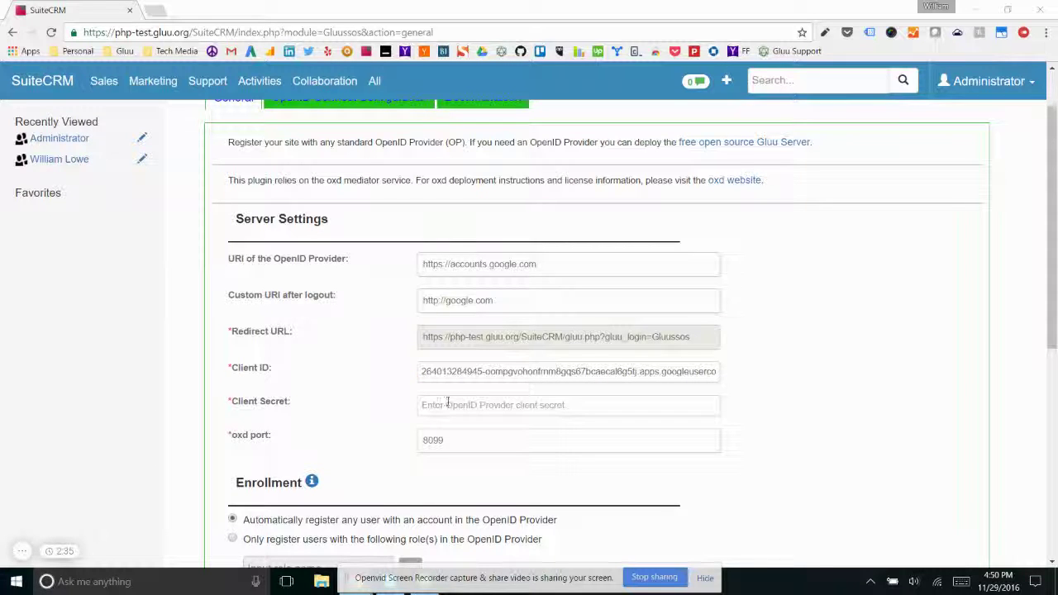
# Paste the Google client secret and register the site with the OpenID provider
pyautogui.click(443, 405)
pyautogui.hotkey('ctrl', 'v')
pyautogui.scroll(-5, 443, 405)
pyautogui.click(373, 256)
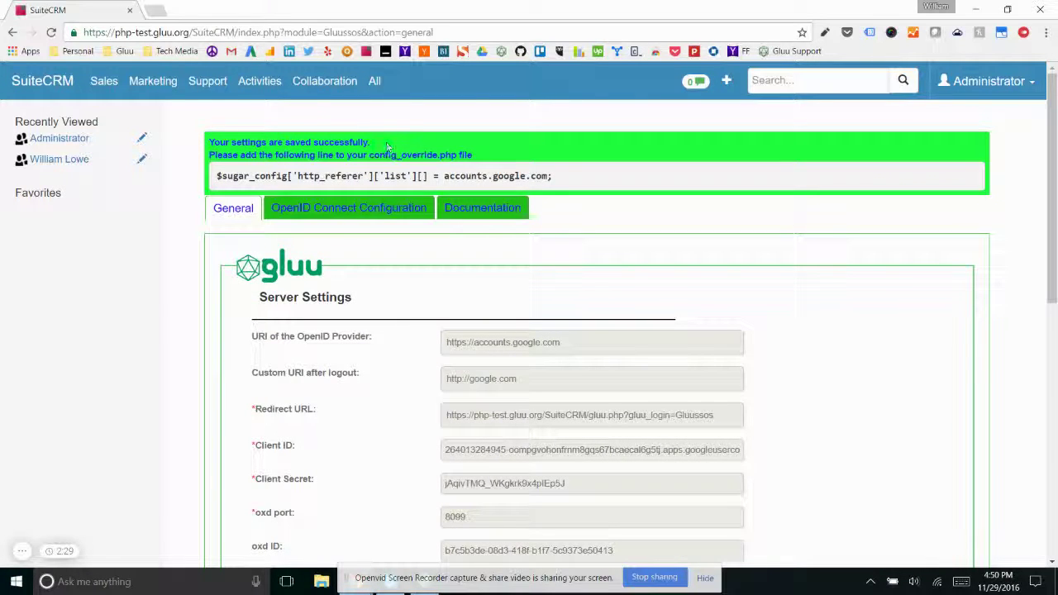
# Select the $sugar_config http_referer line shown in the config_override.php banner
pyautogui.moveTo(209, 151); pyautogui.dragTo(552, 176)
pyautogui.click(578, 176)
pyautogui.moveTo(218, 175)
pyautogui.mouseDown()
pyautogui.moveTo(560, 178)
pyautogui.moveTo(218, 176)
pyautogui.mouseUp()
pyautogui.click(560, 178)
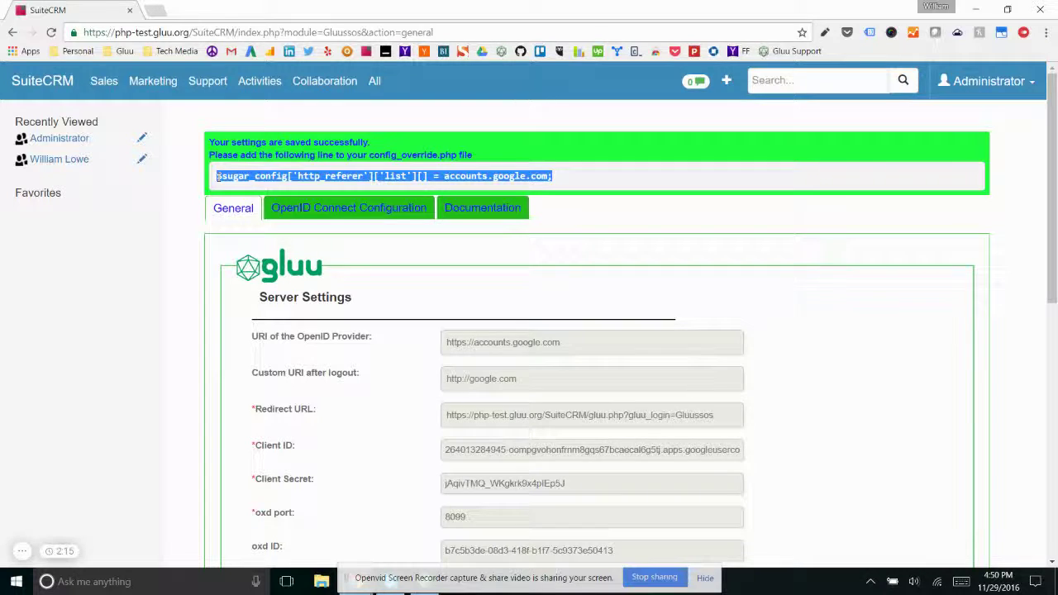
# Reload the SuiteCRM login page and compare the local and OpenID provider login options
pyautogui.hotkey('alt', 'Tab')
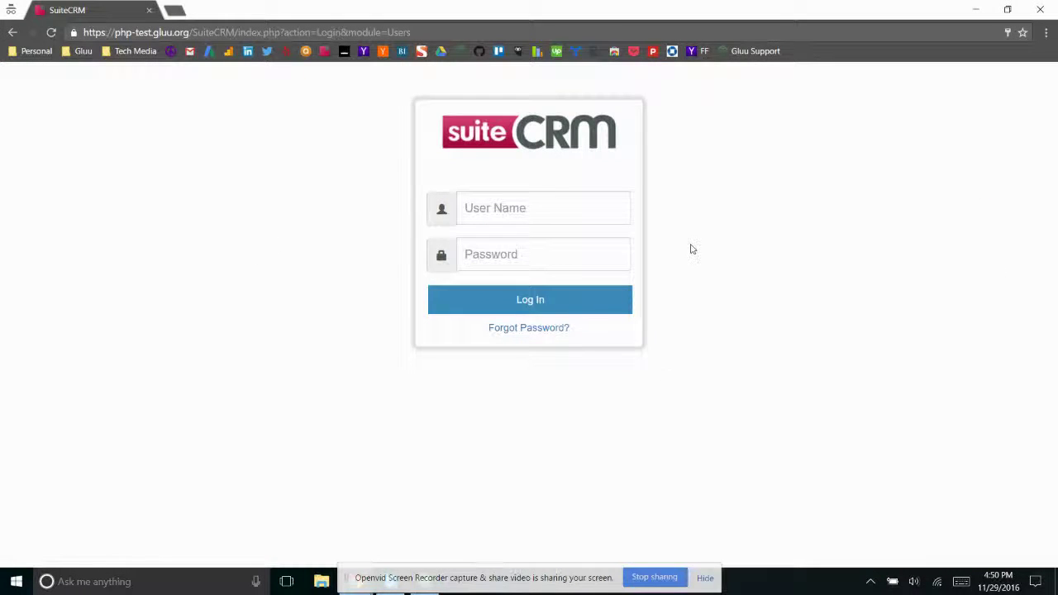
pyautogui.press('F5')
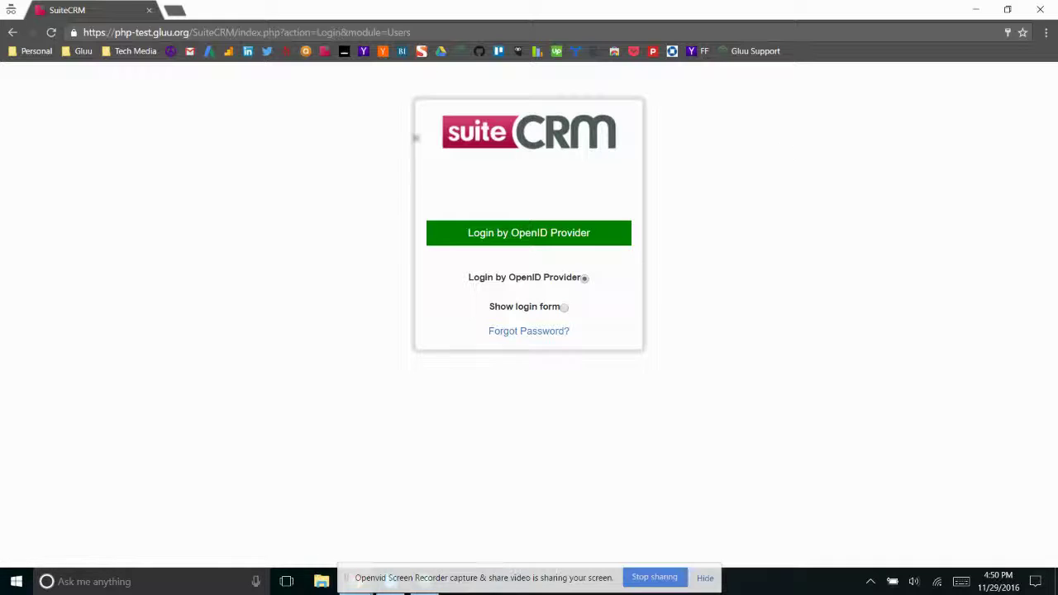
pyautogui.click(563, 311)
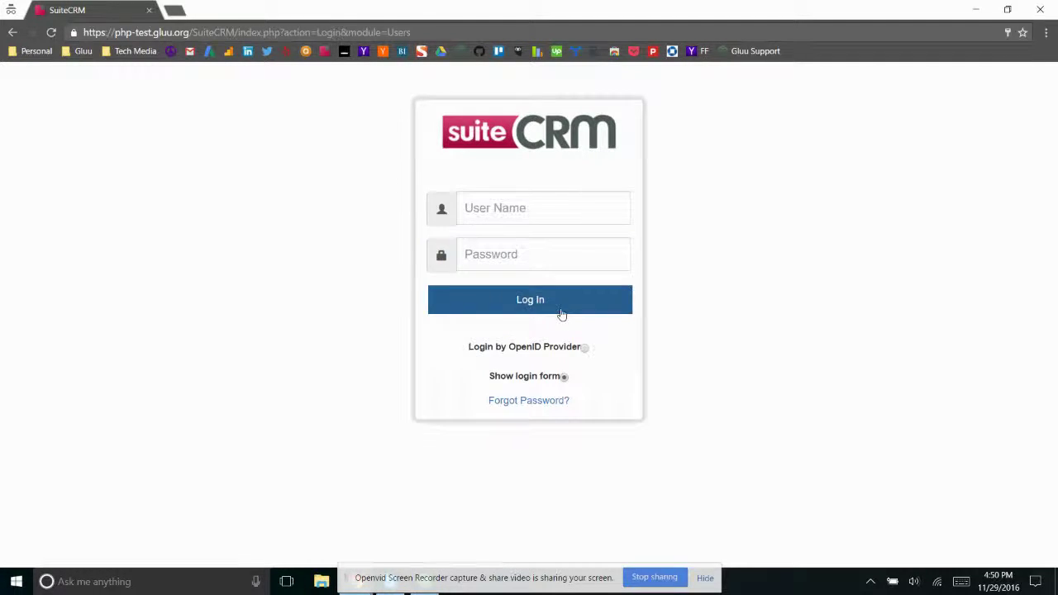
pyautogui.click(583, 348)
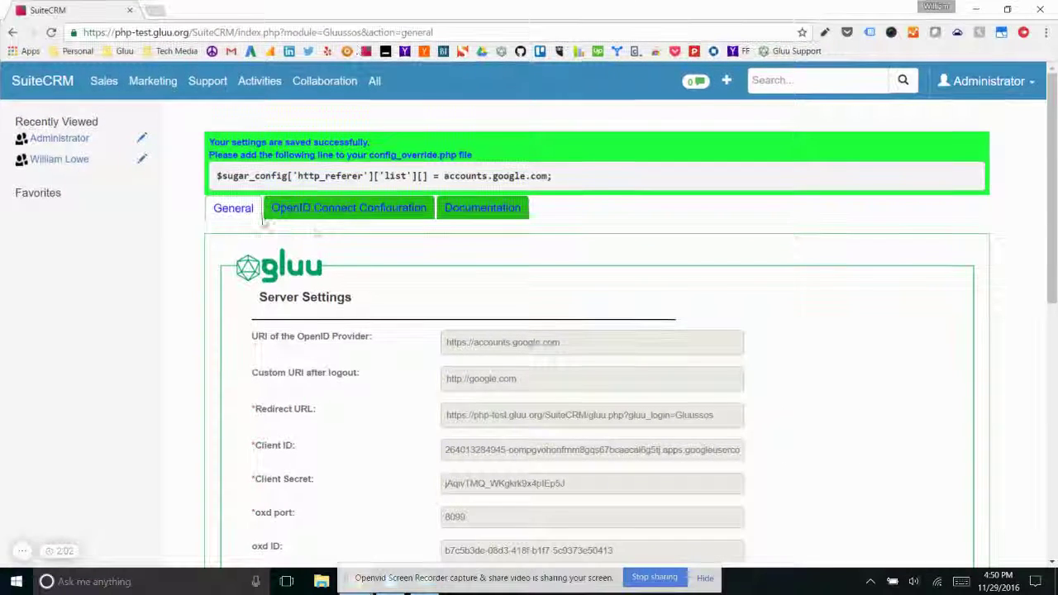
# Enable 'Bypass the local SuiteCRM login page' and save the authentication settings
pyautogui.scroll(-4, 631, 165)
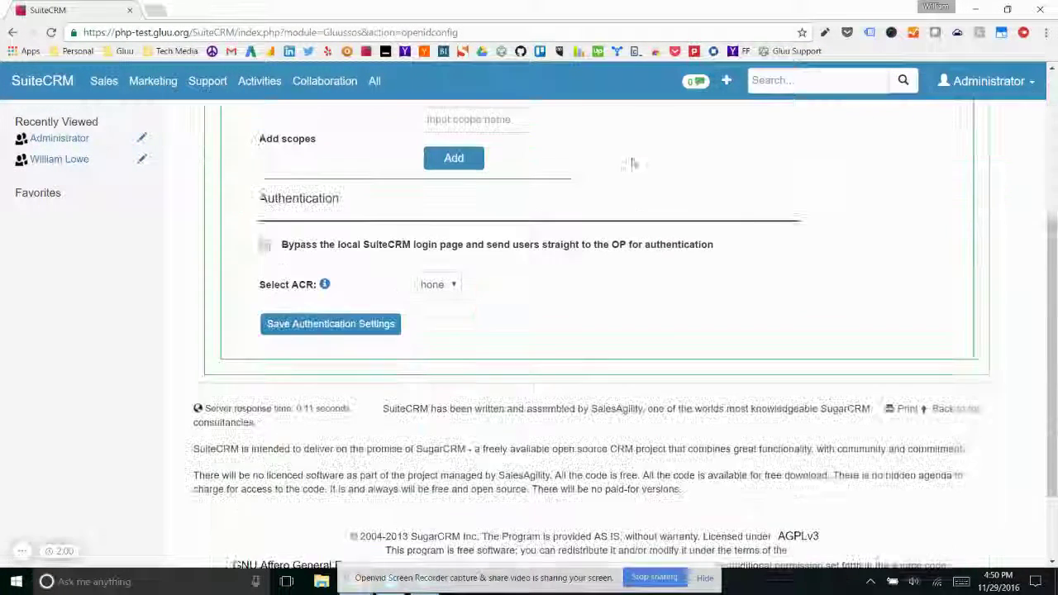
pyautogui.click(264, 234)
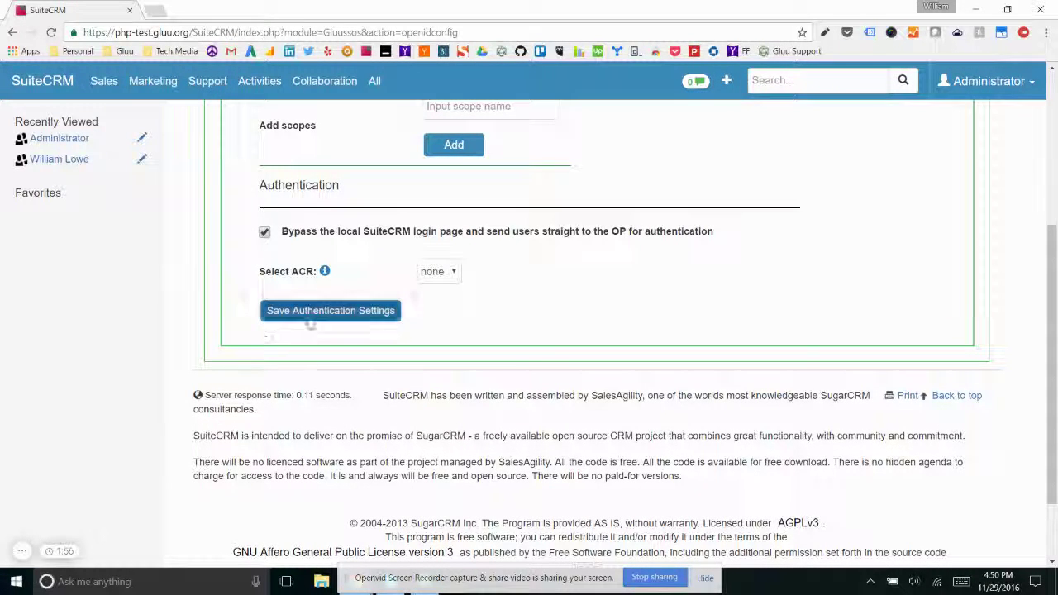
pyautogui.click(308, 319)
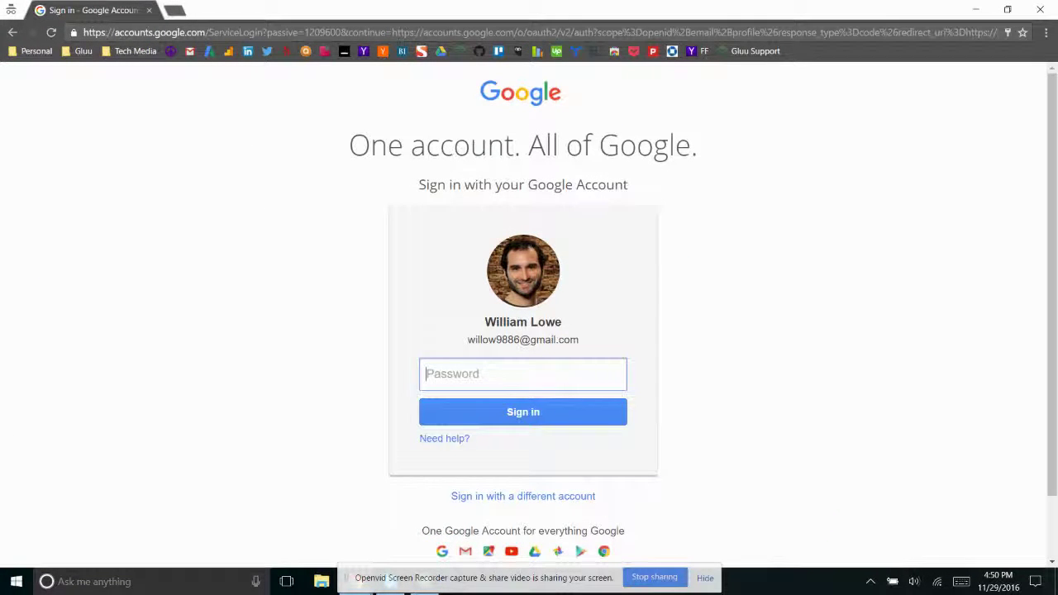
# Enter the Google account password, correcting a typo, and sign in
pyautogui.click(553, 363)
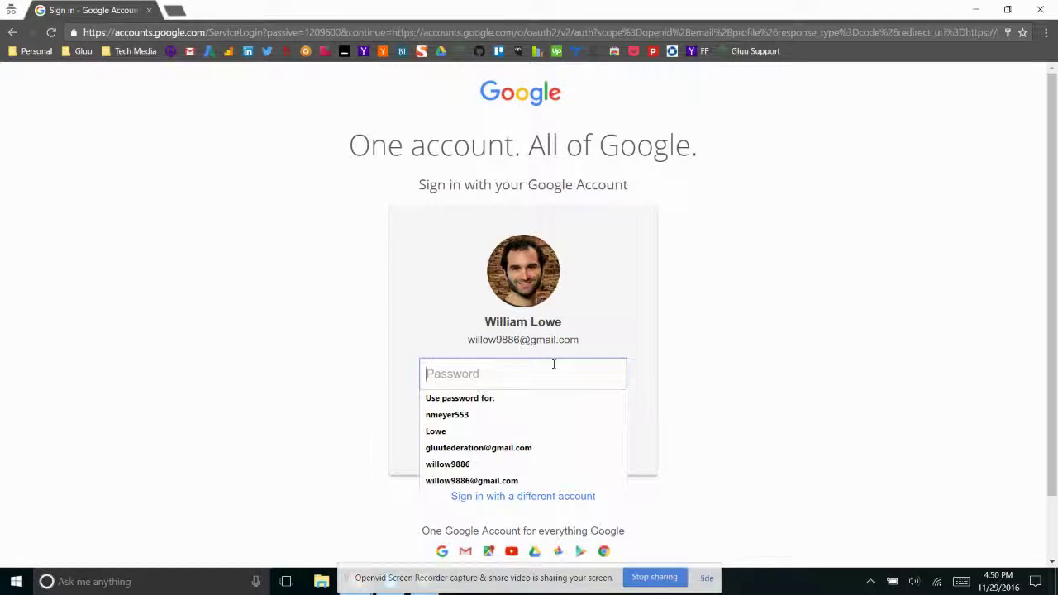
pyautogui.write('••')
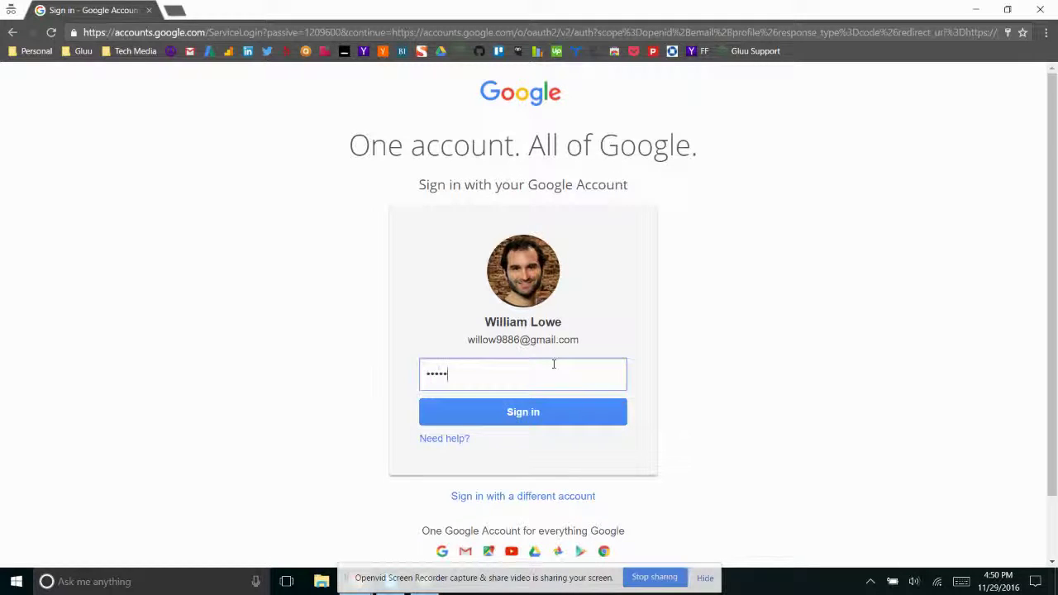
pyautogui.press('BackSpace')
pyautogui.press('BackSpace')
pyautogui.press('BackSpace')
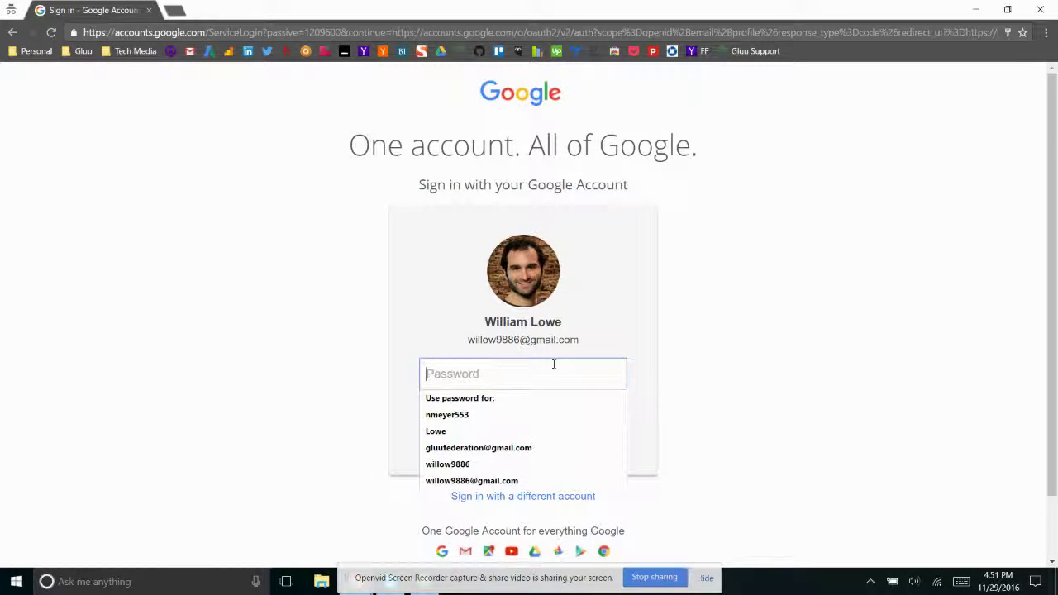
pyautogui.write('••••')
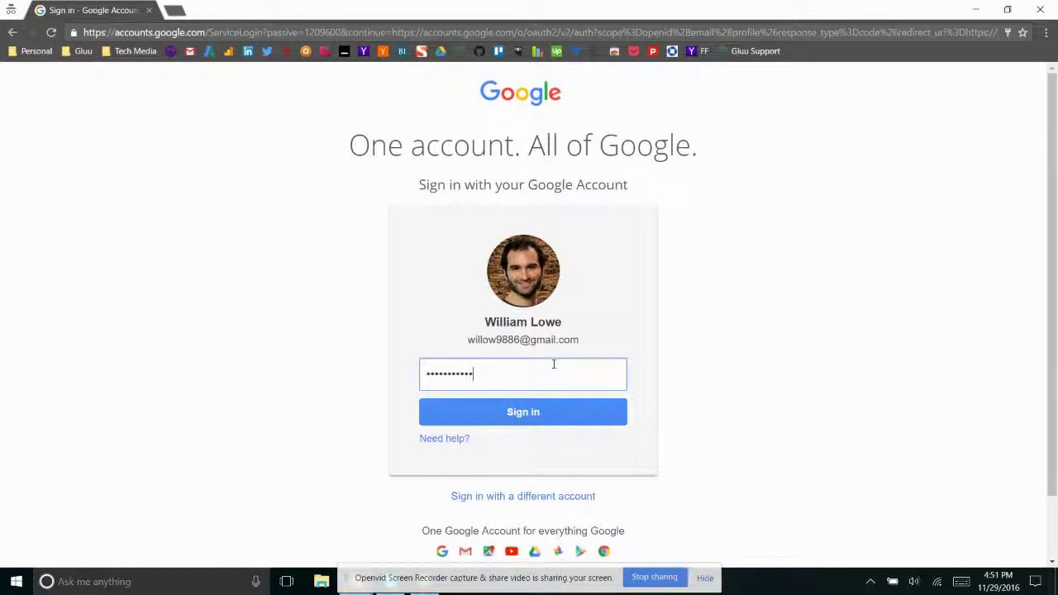
pyautogui.press('Return')
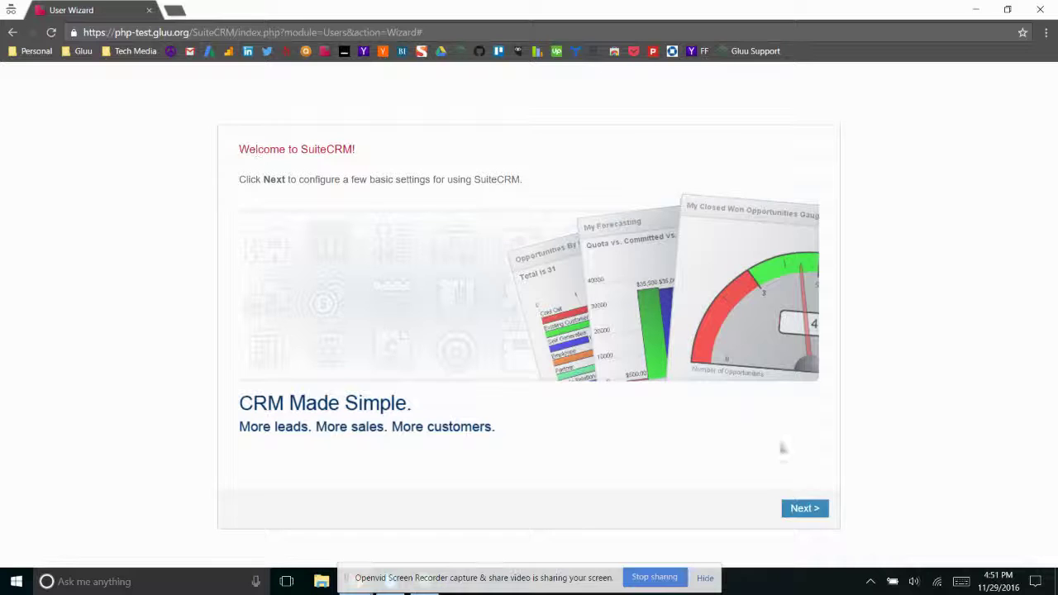
# Accept the default Your Information and Your Locale pages and finish the User Wizard
pyautogui.click(814, 510)
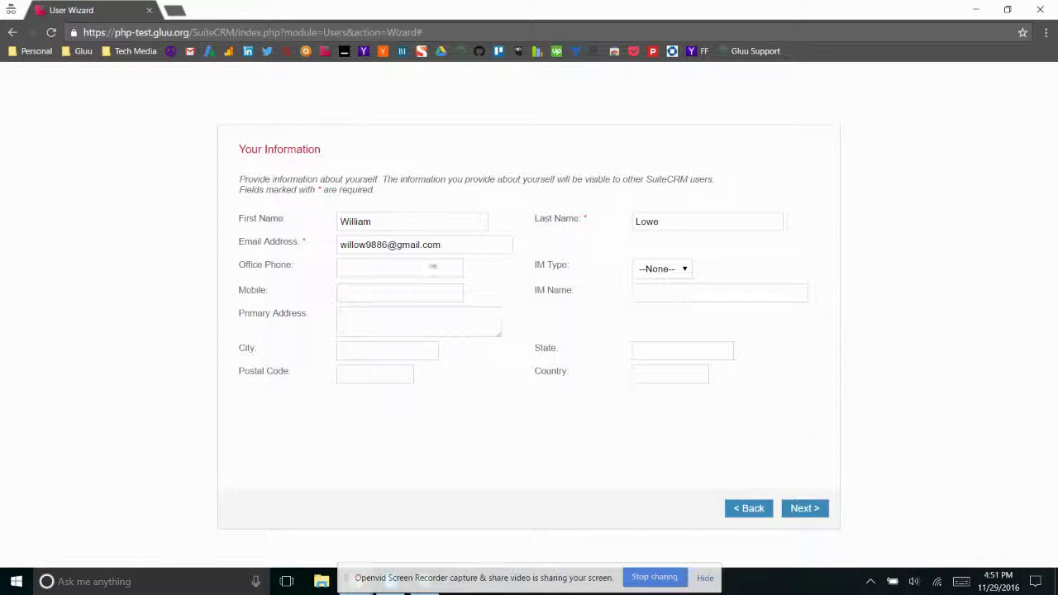
pyautogui.click(402, 267)
pyautogui.click(813, 510)
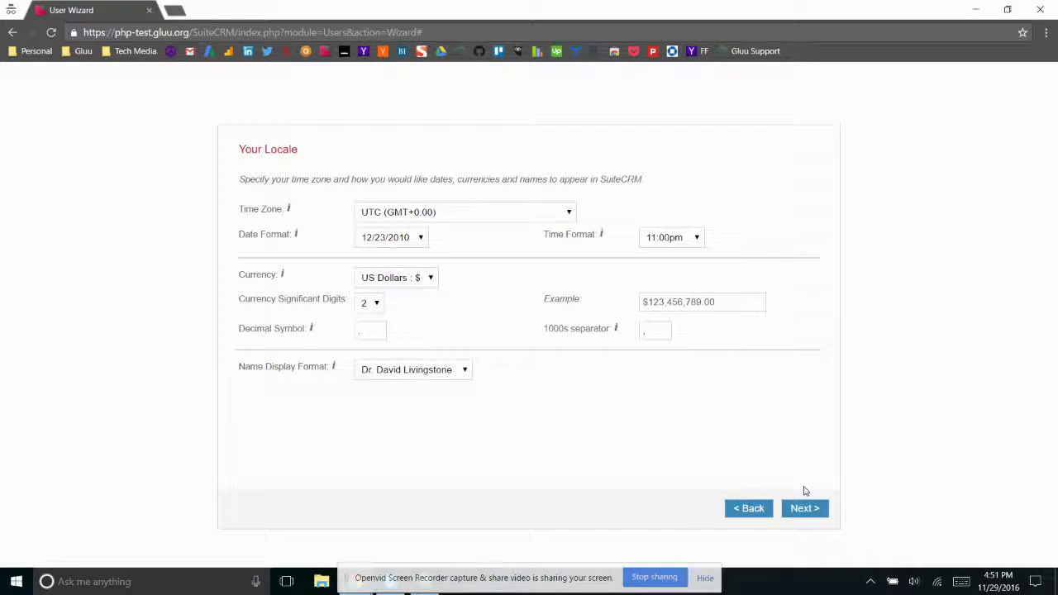
pyautogui.click(818, 508)
pyautogui.click(822, 516)
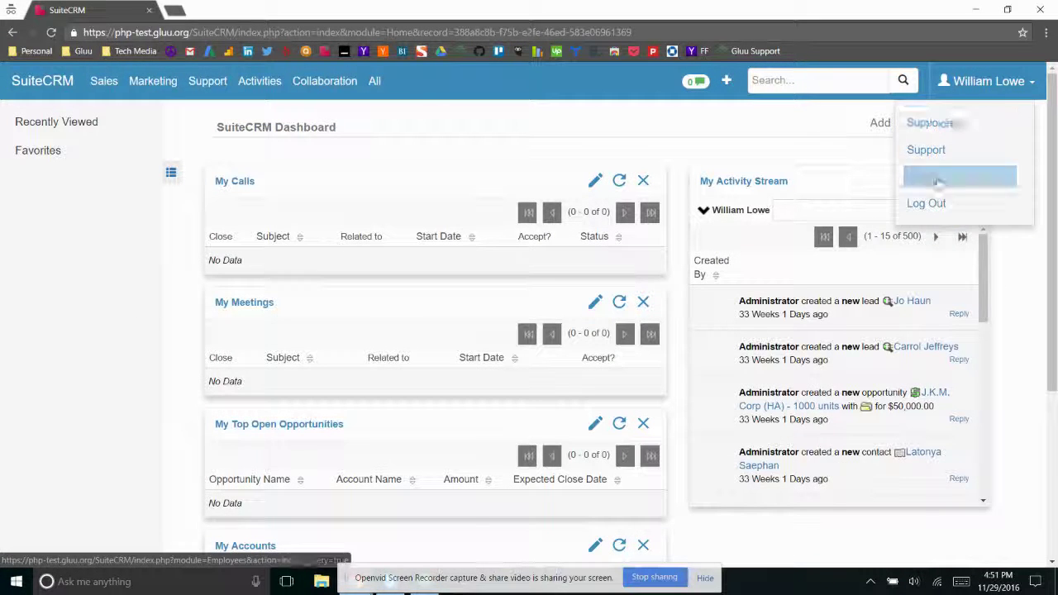
# Revisit php-test.gluu.org/Suite and sign in again with the Google account password
pyautogui.click(237, 27)
pyautogui.write('php-test.gluu.org/')
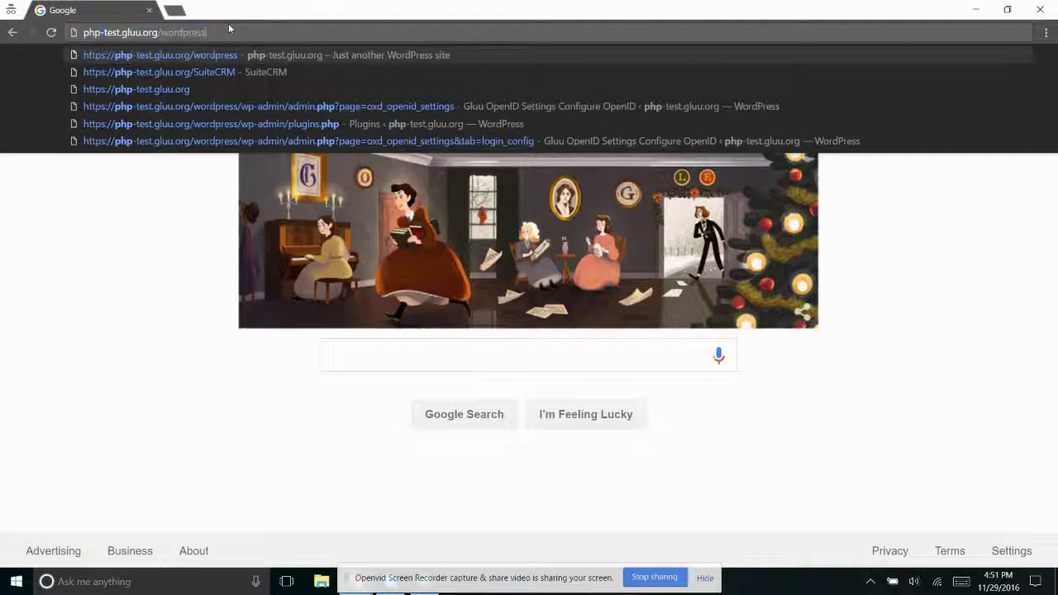
pyautogui.write('Suite')
pyautogui.press('Return')
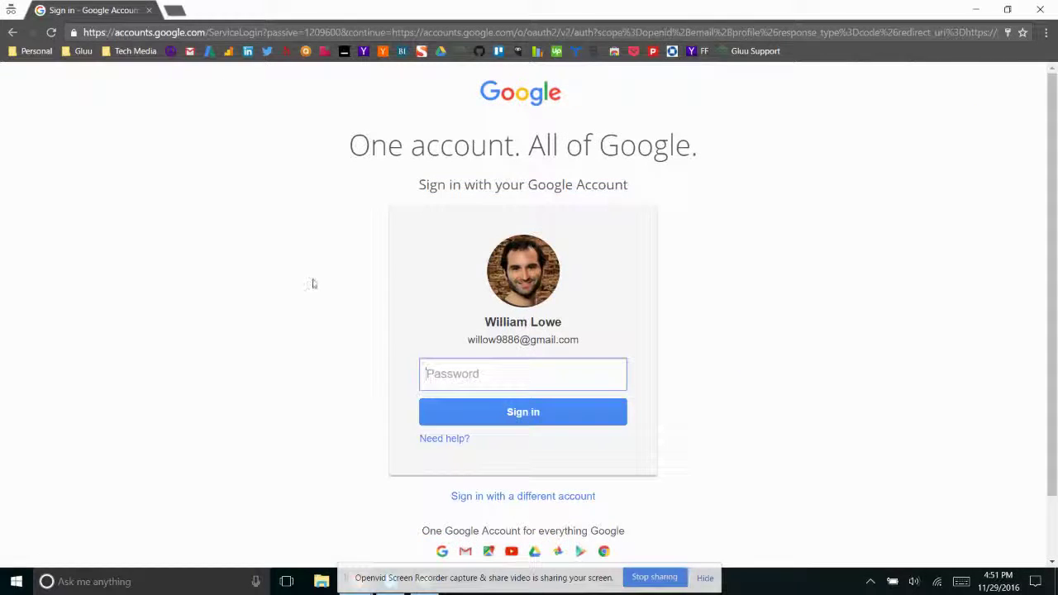
pyautogui.write('pas')
pyautogui.press('Return')
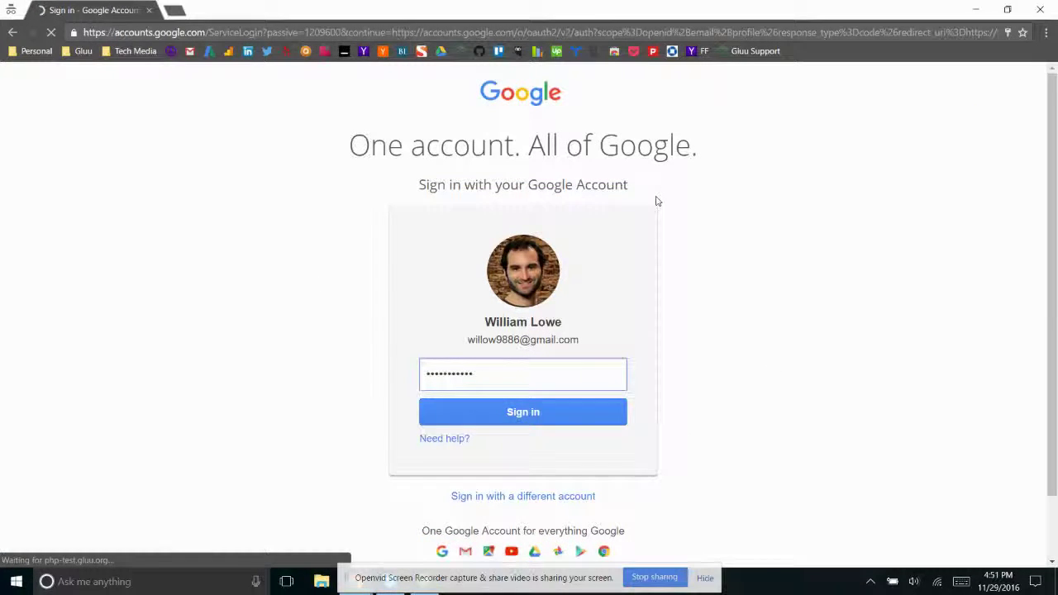